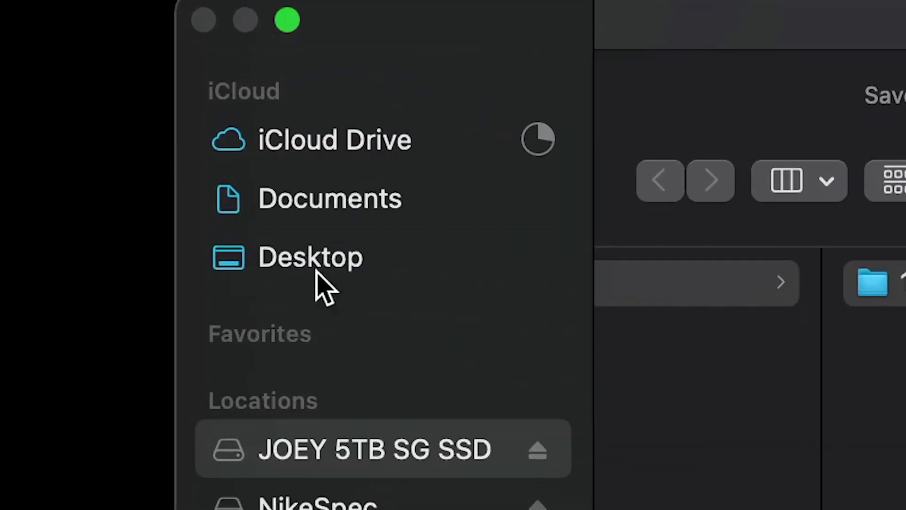
Save the Premiere project into Desktop > PROJECT > Project File.
left_click(315, 273)
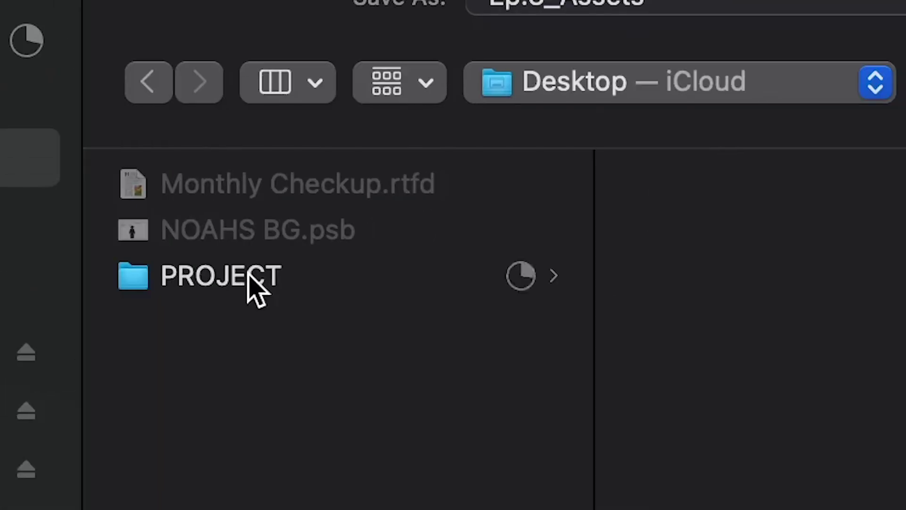
left_click(251, 278)
left_click(790, 274)
left_click(550, 280)
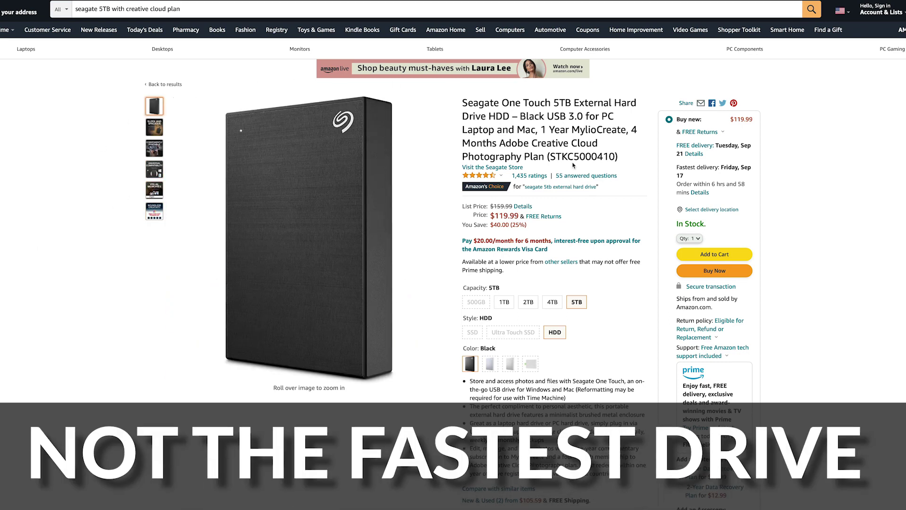
Scroll through the Seagate One Touch 5TB external hard drive listing on Amazon.
scroll(573, 164, "down", 4)
scroll(583, 302, "up", 5)
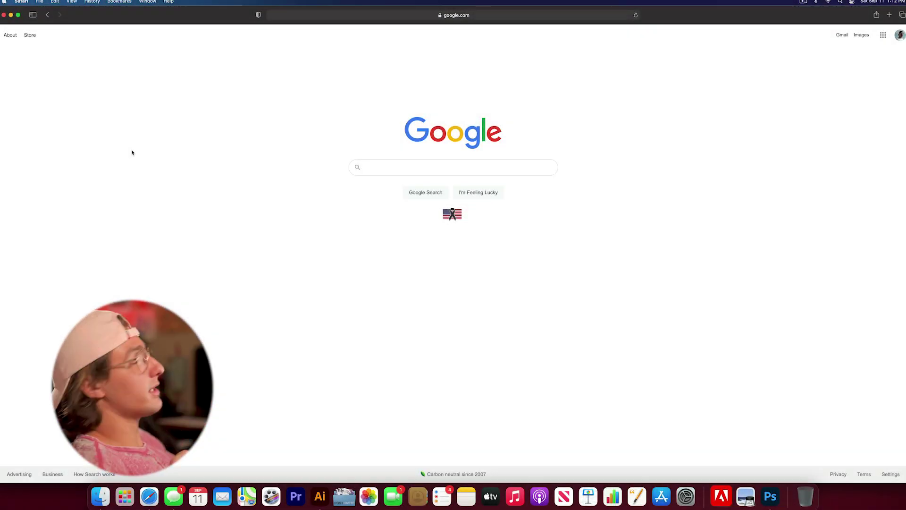
Download the 1.47 GB NikeSpecAd folder from Dropbox, allowing the download, and place it on the desktop.
left_click(465, 18)
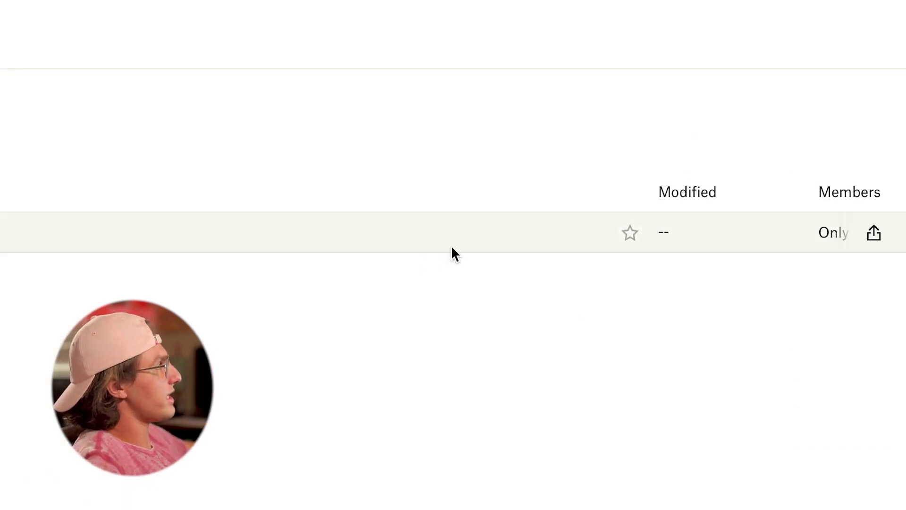
left_click(587, 240)
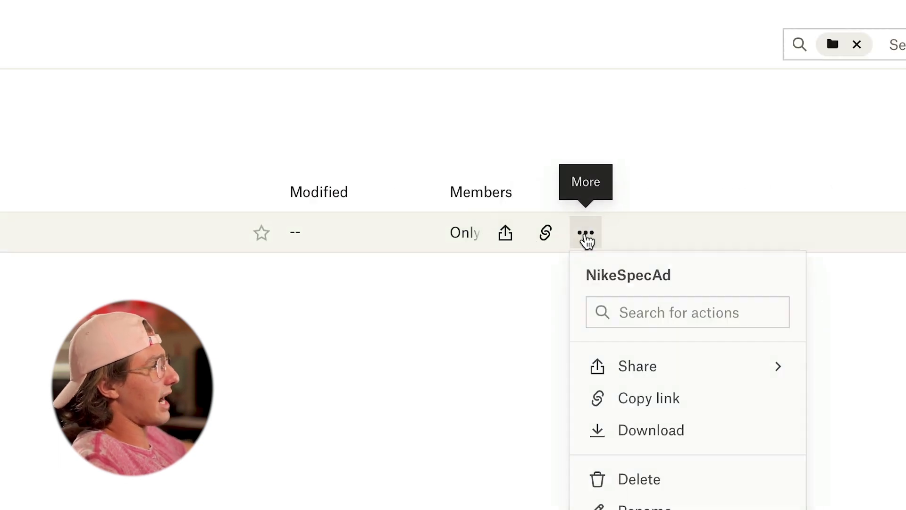
left_click(639, 428)
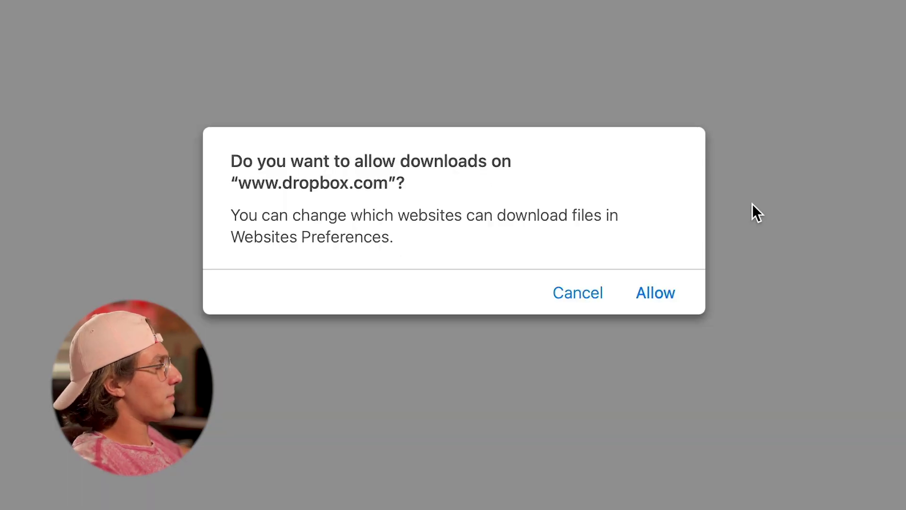
left_click(659, 298)
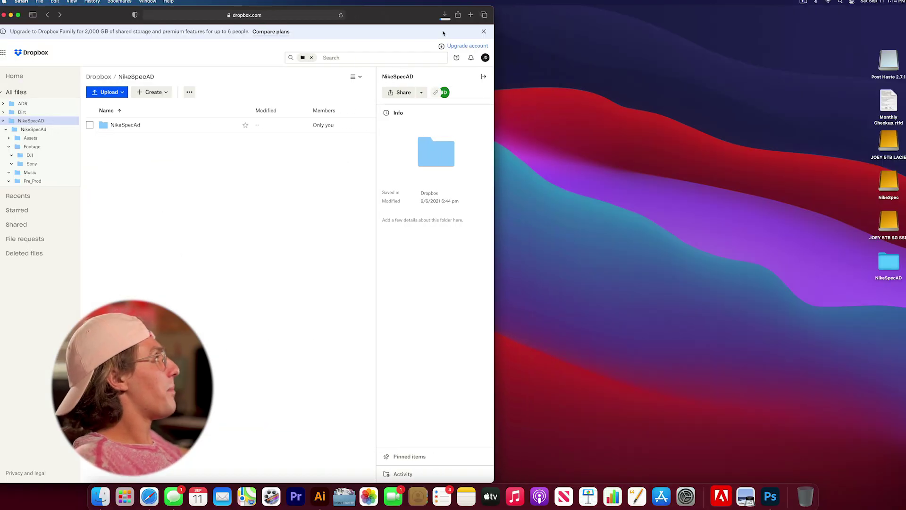
left_click(445, 17)
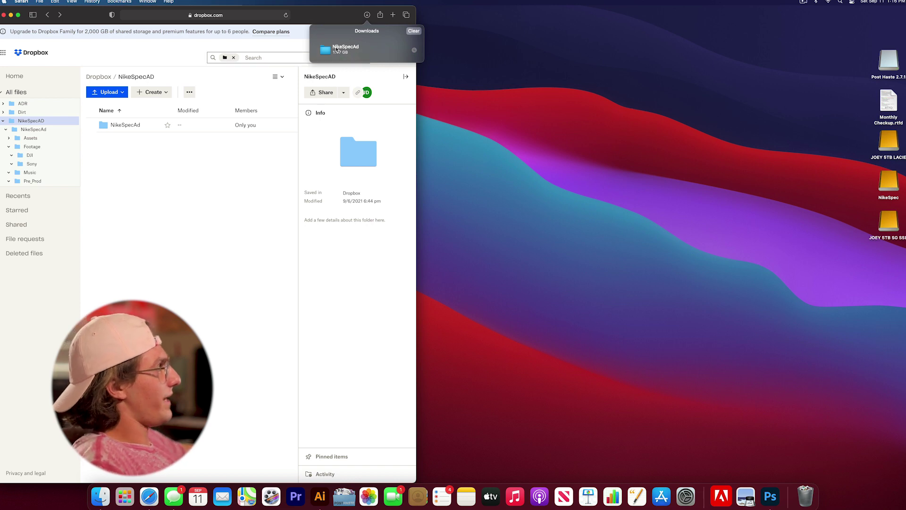
left_click_drag(545, 151, 546, 152)
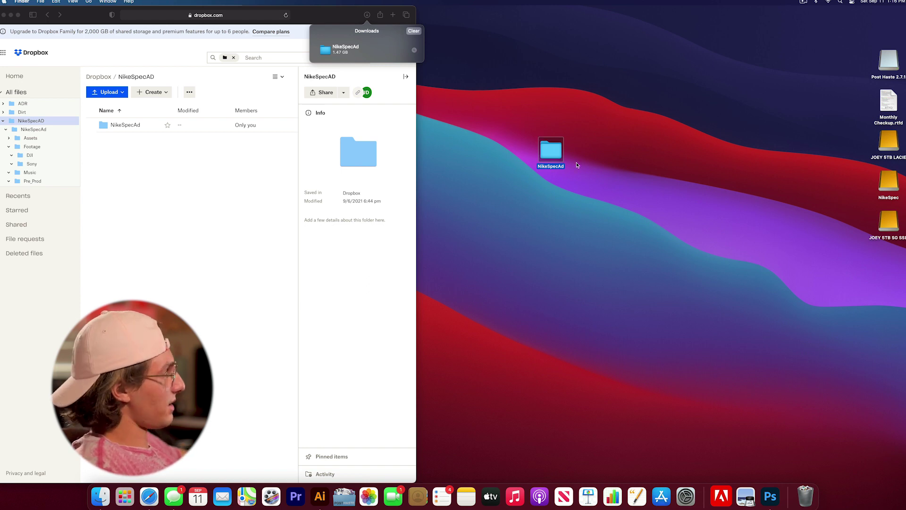
Check the downloaded NikeSpecAd folder, hide Safari, and copy the folder onto the NikeSpec drive.
double_click(551, 147)
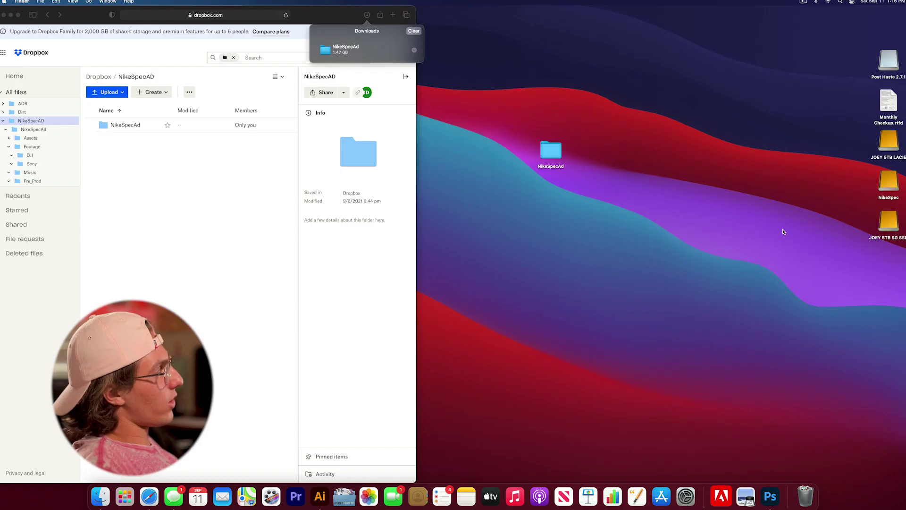
left_click(6, 13)
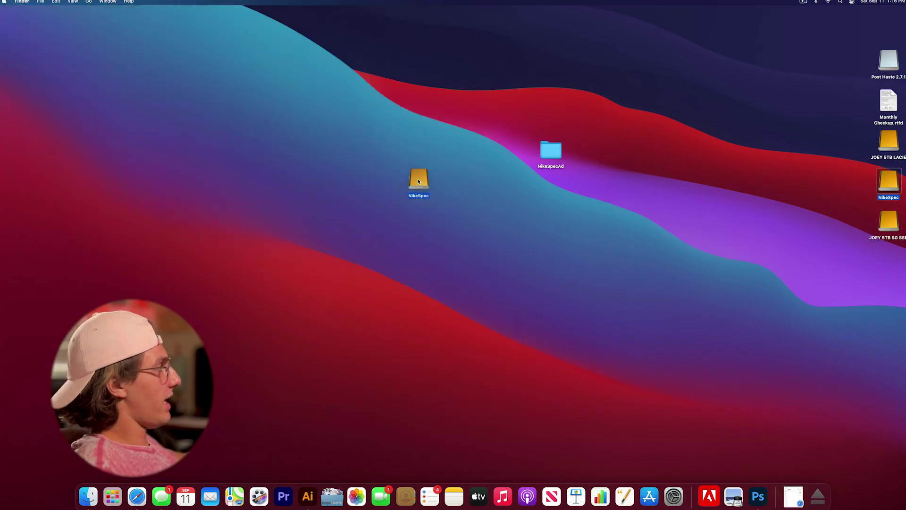
left_click_drag(418, 181, 418, 181)
left_click(476, 185)
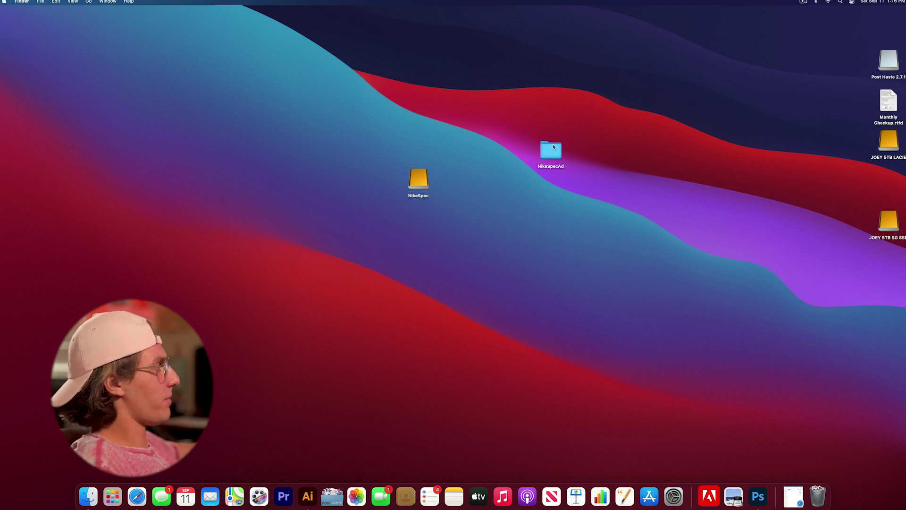
double_click(419, 179)
left_click_drag(535, 22, 244, 151)
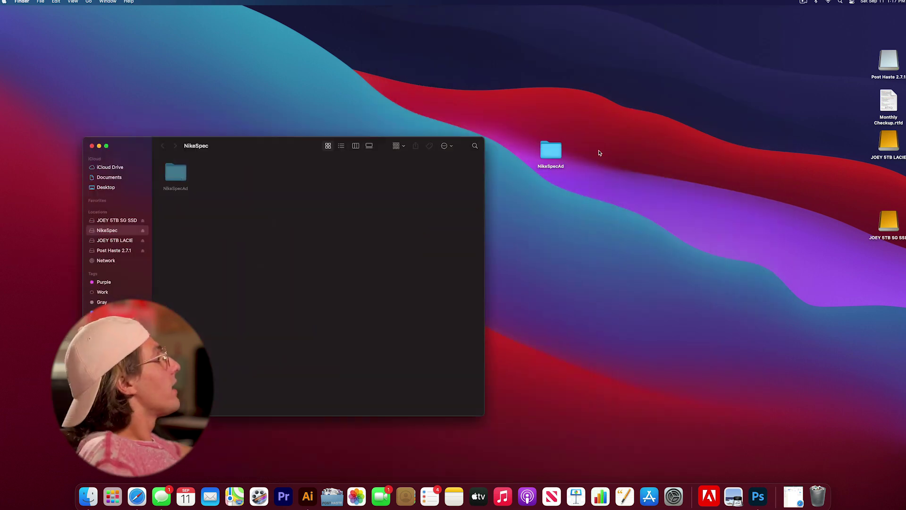
left_click(92, 146)
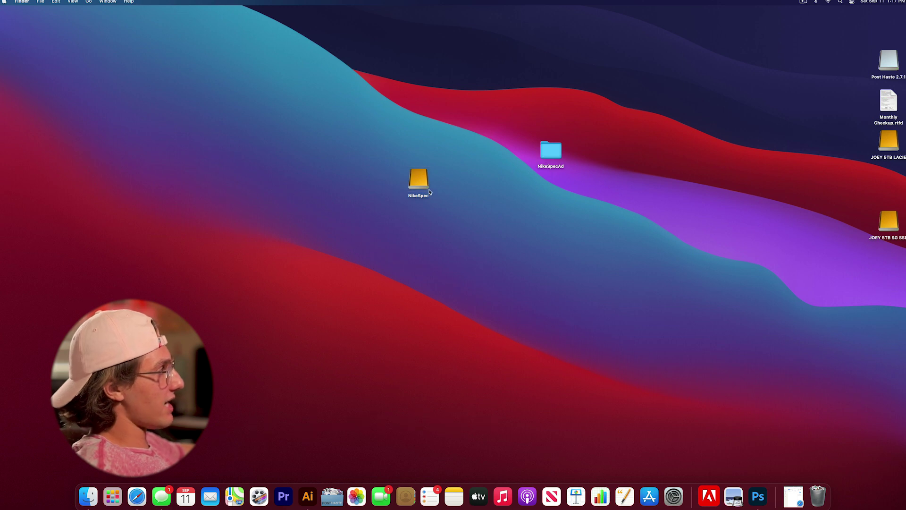
Arrange the NikeSpec drive icon beside the desktop NikeSpecAd folder and reopen the drive.
left_click_drag(860, 191, 860, 191)
left_click_drag(545, 160, 480, 199)
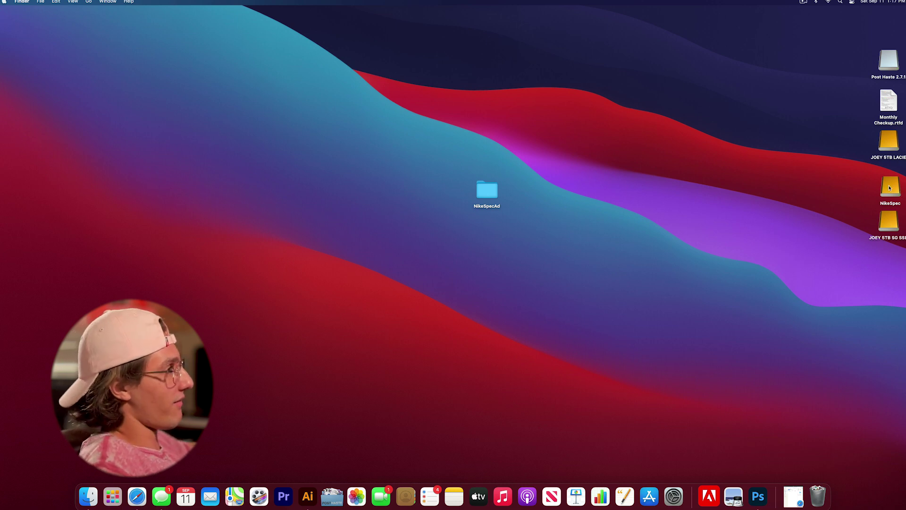
left_click_drag(867, 188, 817, 495)
double_click(451, 182)
Trash the desktop NikeSpecAd copy, then play T002.MOV from the drive's NikeSpecAd > Footage > Sony folder.
left_click_drag(203, 76, 458, 101)
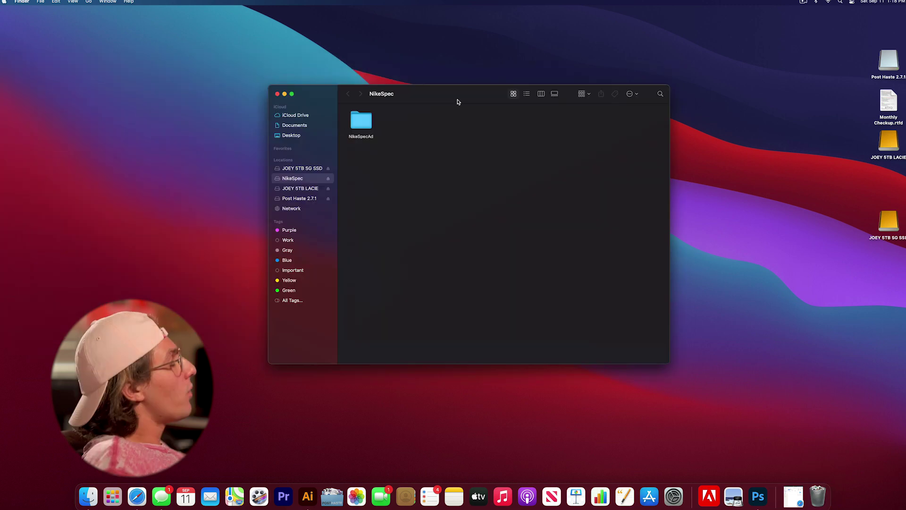
double_click(361, 121)
double_click(477, 121)
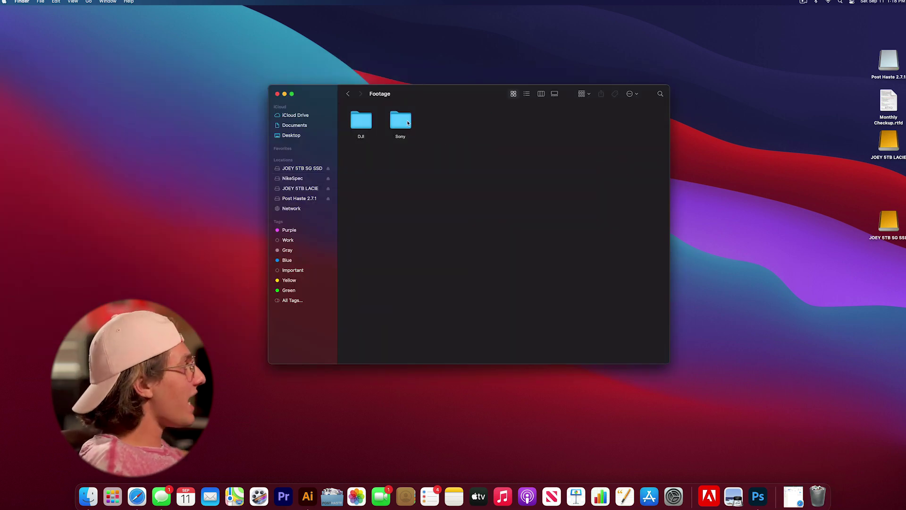
double_click(408, 123)
double_click(400, 120)
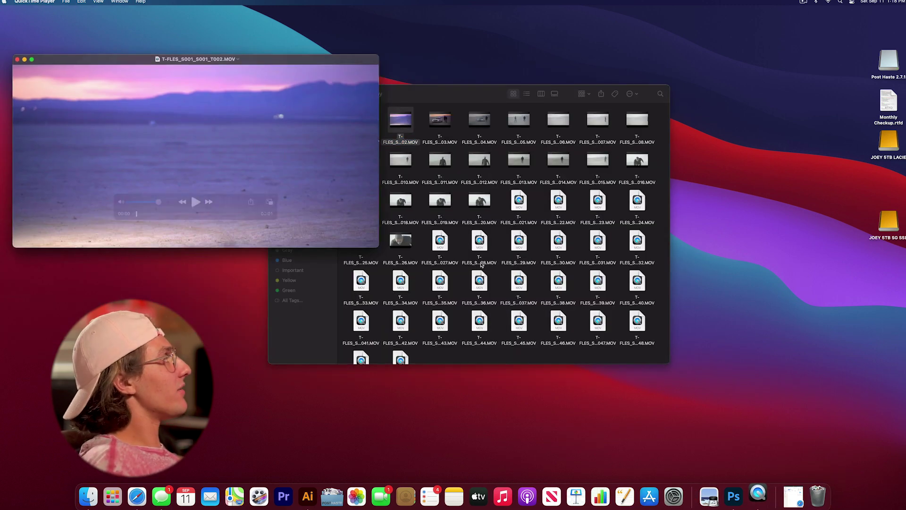
key("super+w")
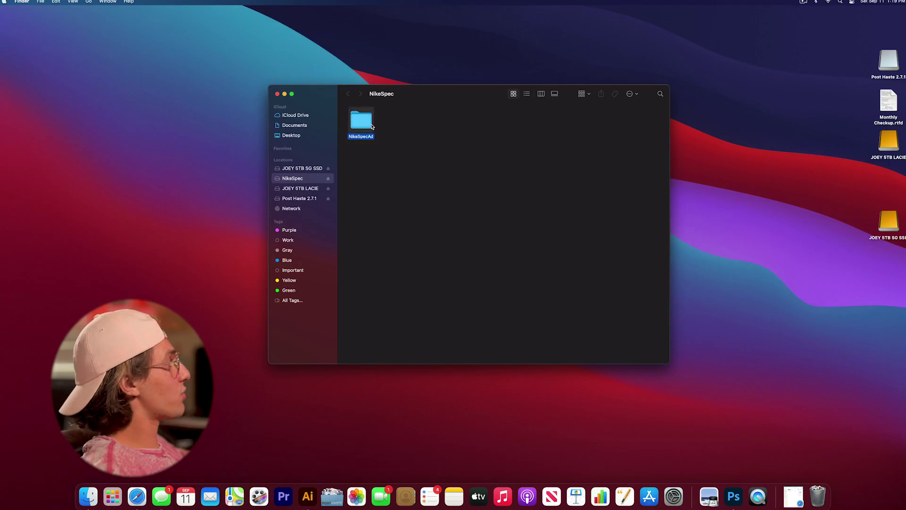
double_click(362, 120)
Close and reopen the NikeSpec drive window, then open its NikeSpecAd folder.
left_click(348, 94)
double_click(362, 121)
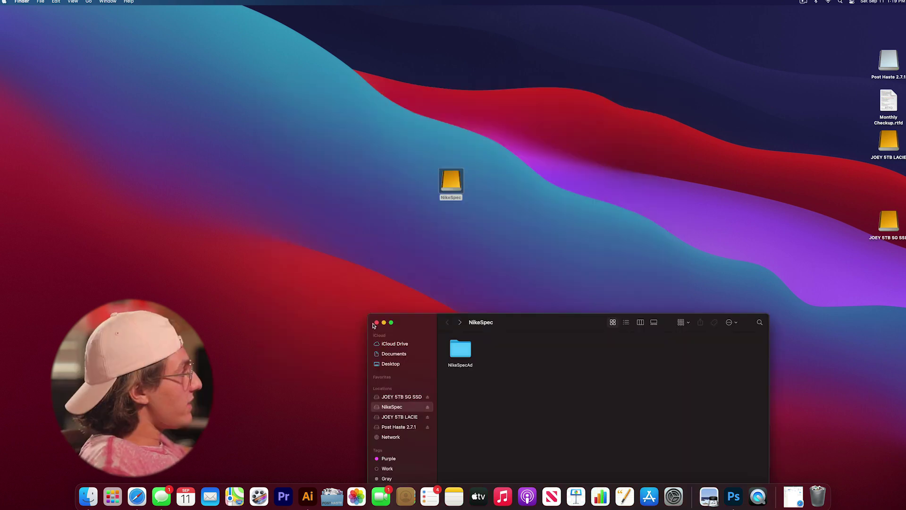
left_click(373, 322)
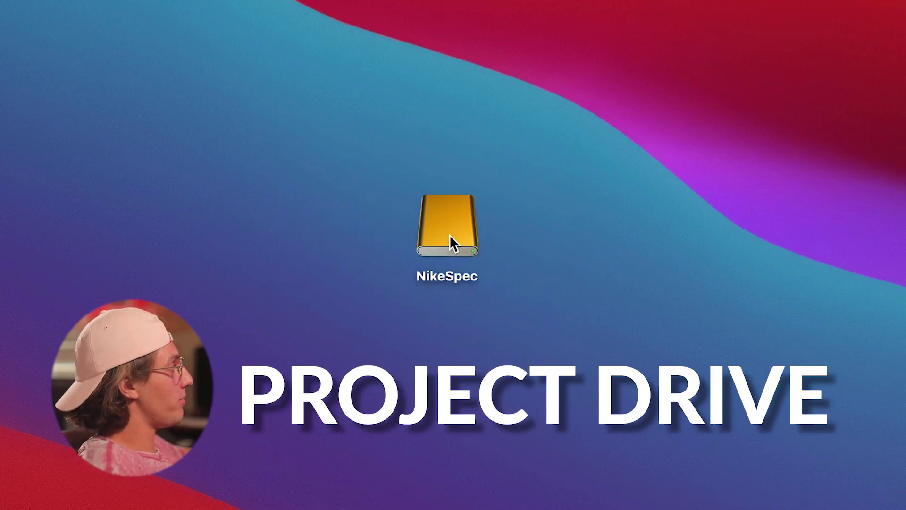
double_click(352, 34)
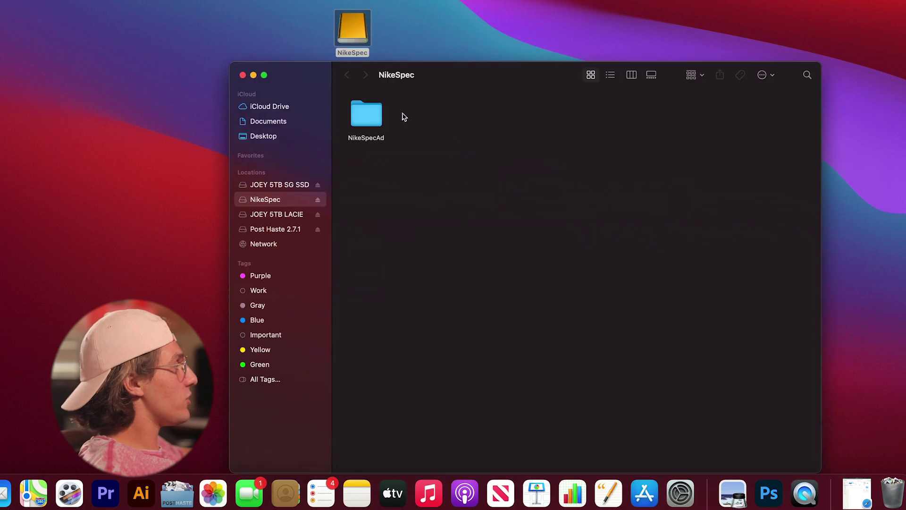
left_click(363, 105)
left_click(482, 211)
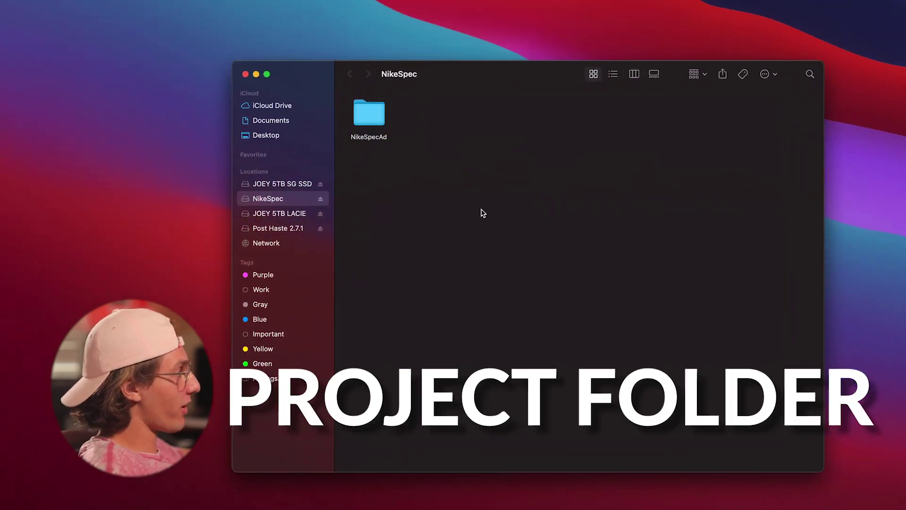
double_click(378, 118)
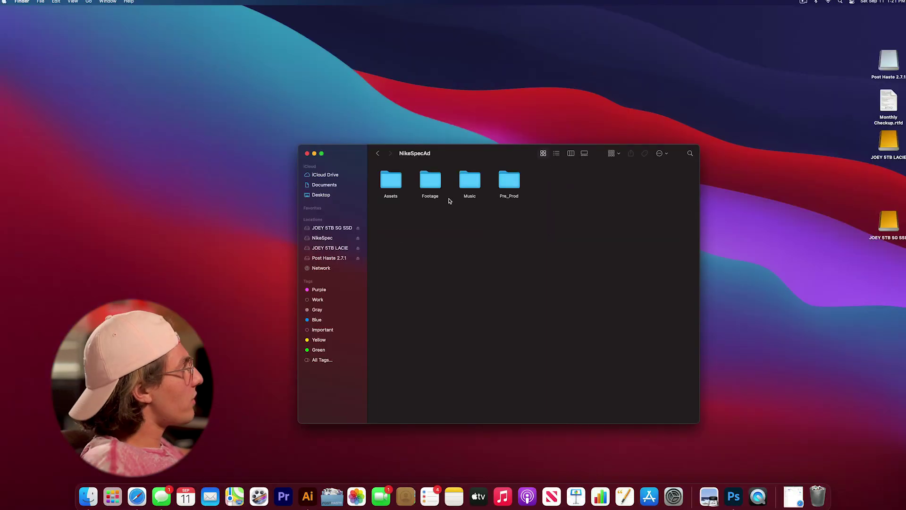
left_click(281, 236)
double_click(395, 188)
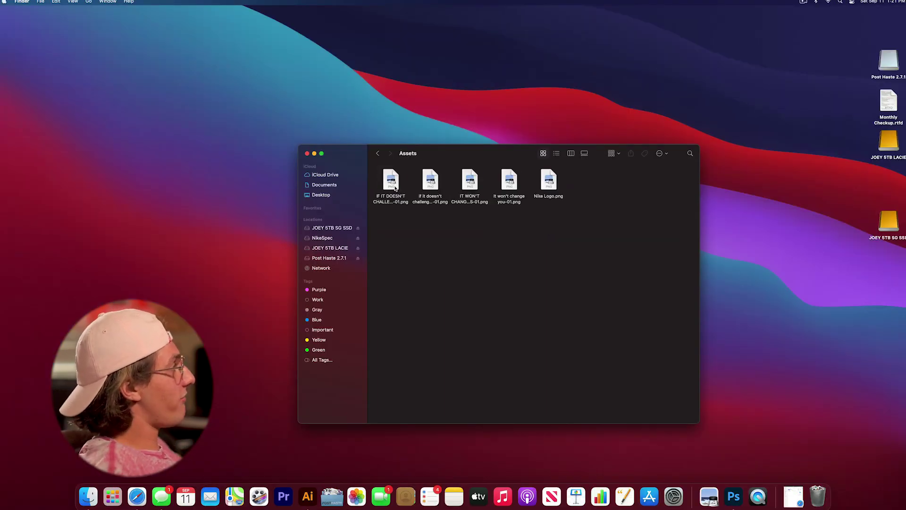
key("space")
key("Left")
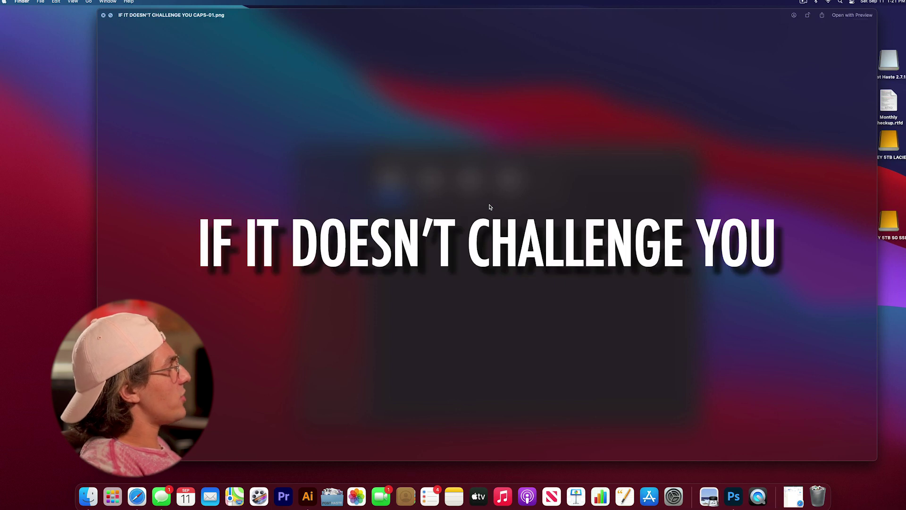
key("Left")
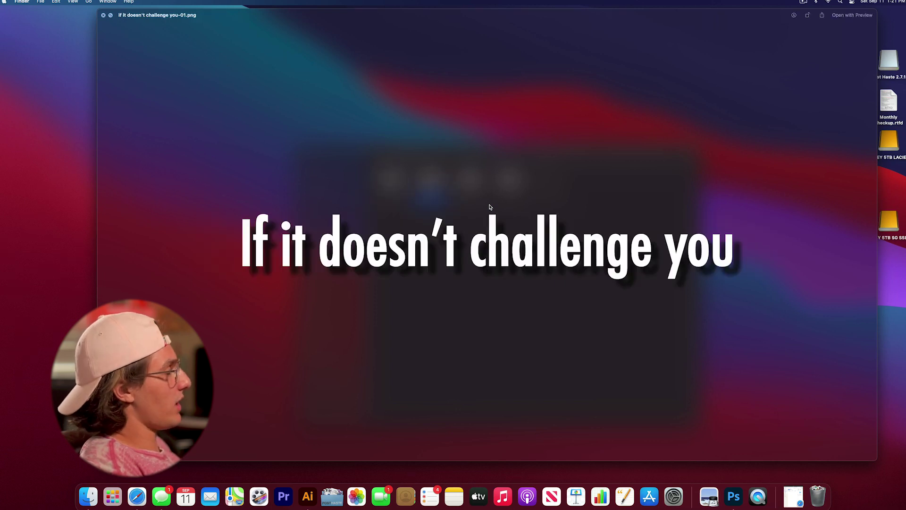
key("Right")
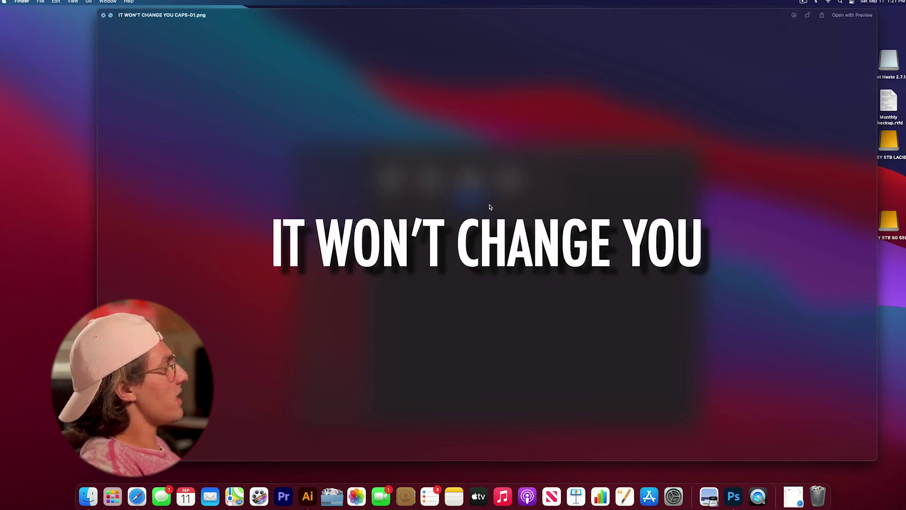
key("Right")
key("Right")
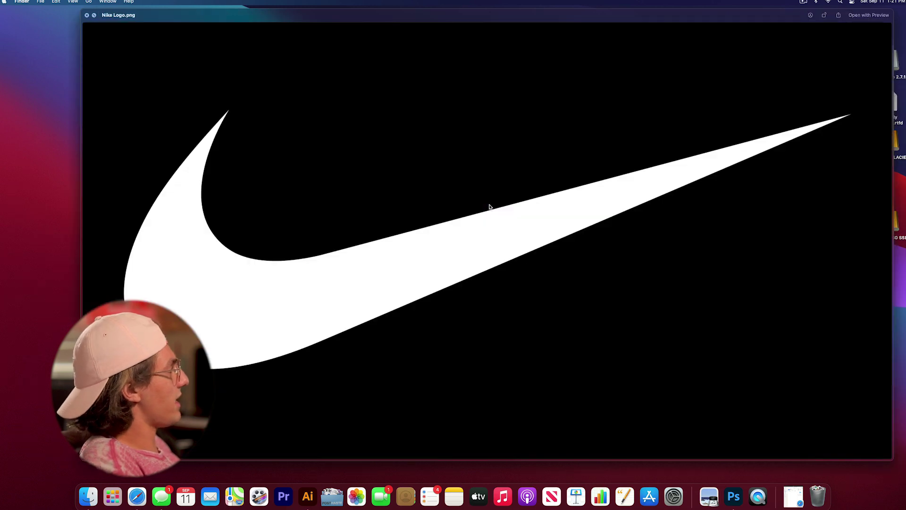
key("space")
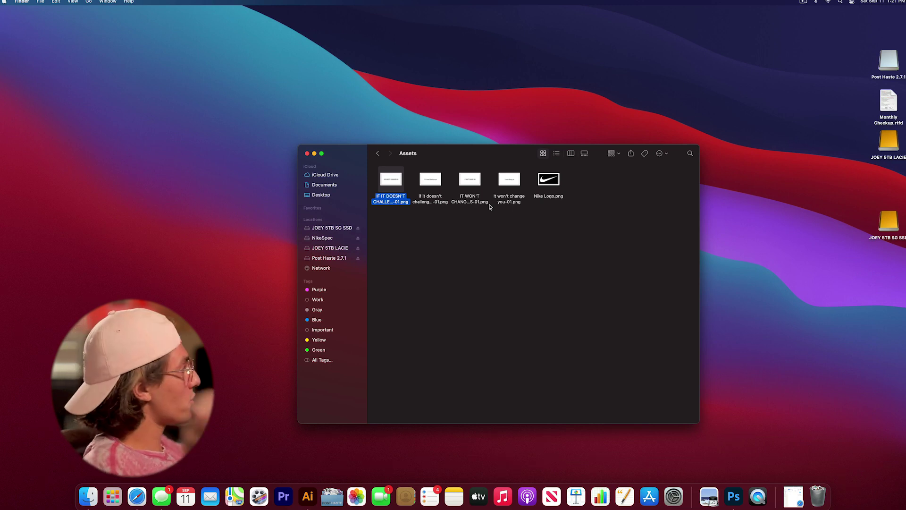
left_click(467, 213)
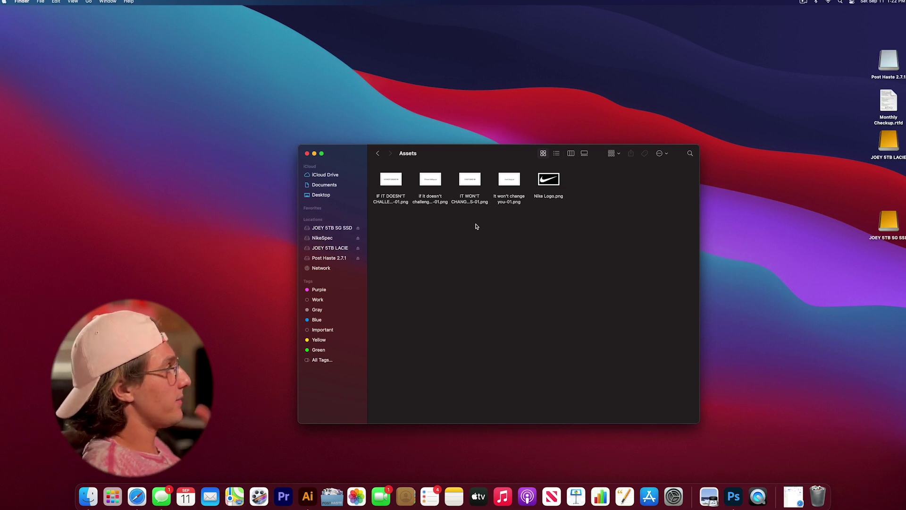
Show the Get Info panel for the Footage folder, reporting 1.44 GB.
left_click(378, 153)
left_click(430, 181)
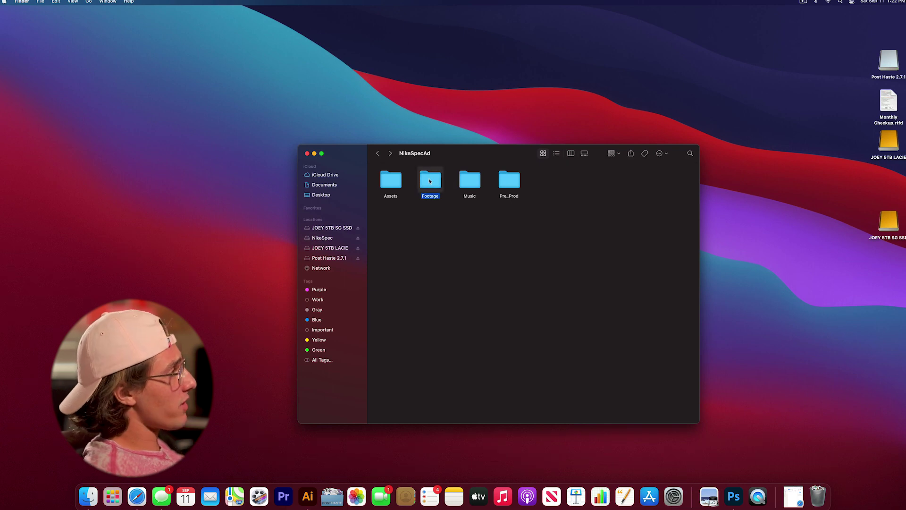
double_click(429, 181)
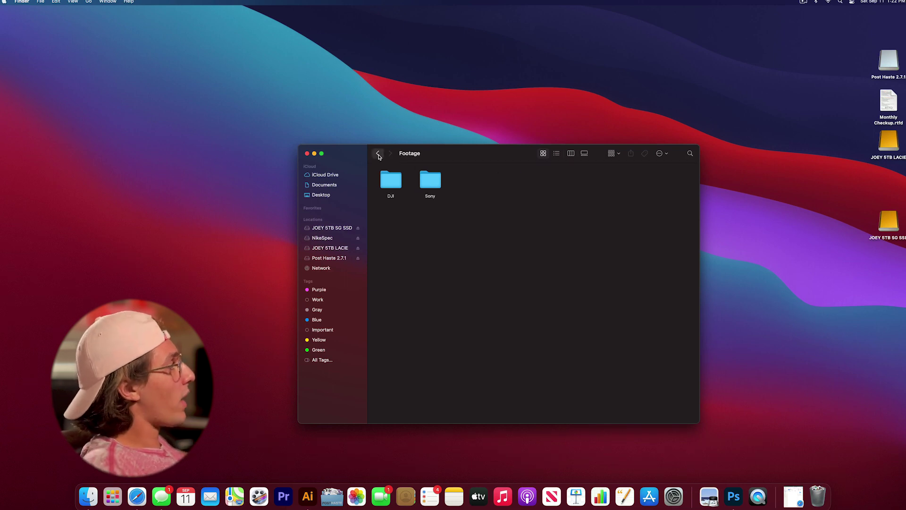
left_click(378, 153)
right_click(439, 233)
right_click(429, 181)
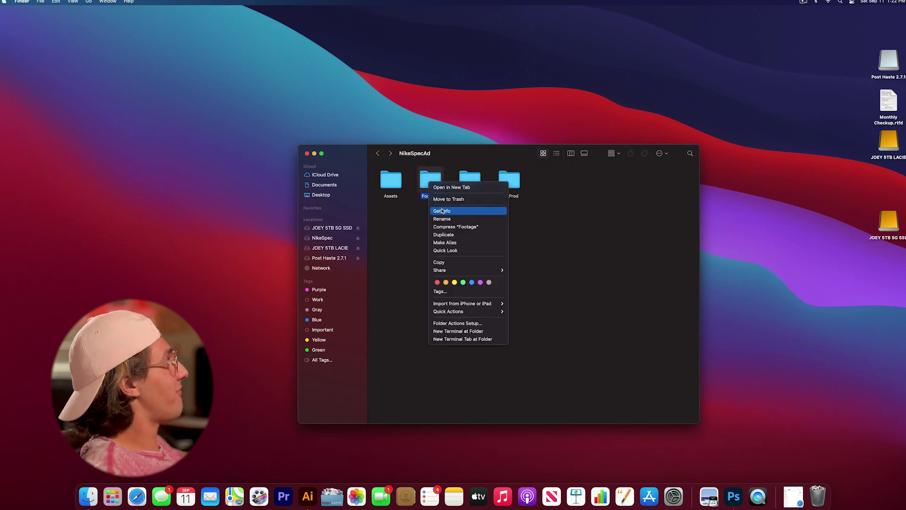
left_click(453, 211)
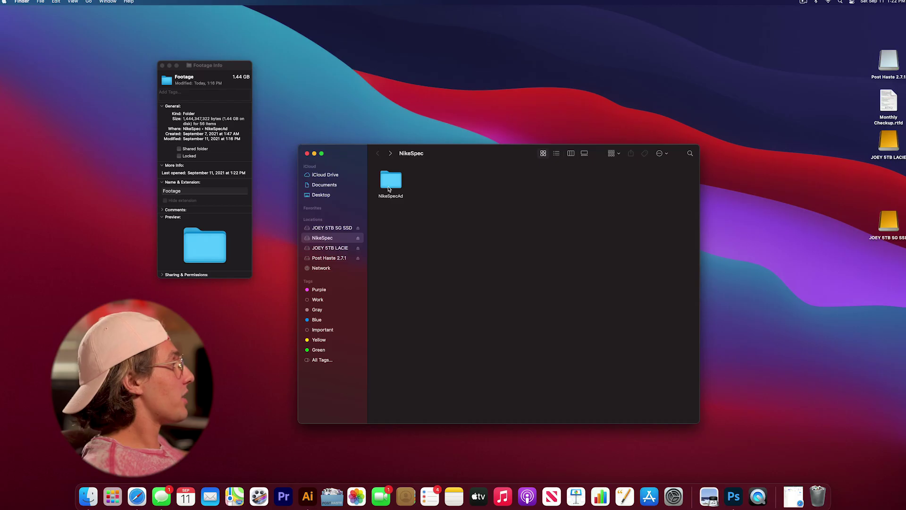
Show NikeSpecAd's 1.47 GB info beside Footage's, then reopen the Footage folder.
right_click(389, 189)
left_click(406, 214)
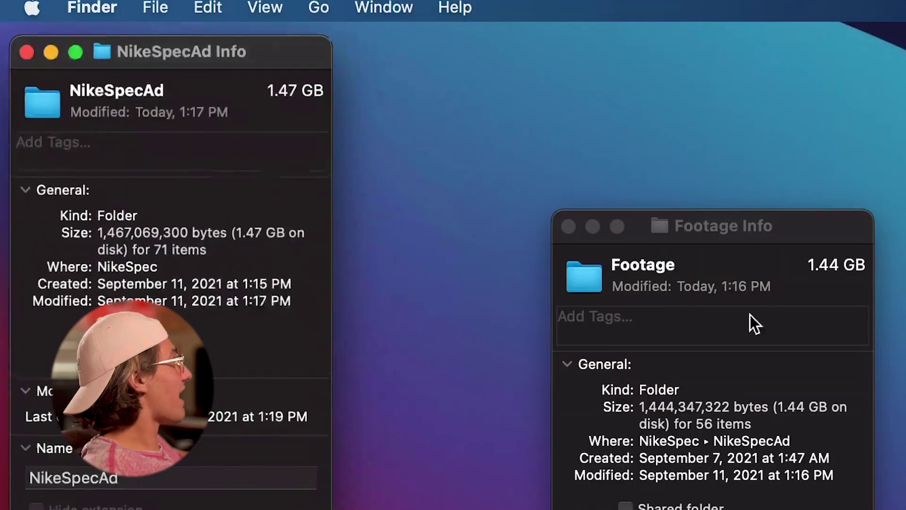
left_click_drag(283, 60, 502, 228)
double_click(391, 180)
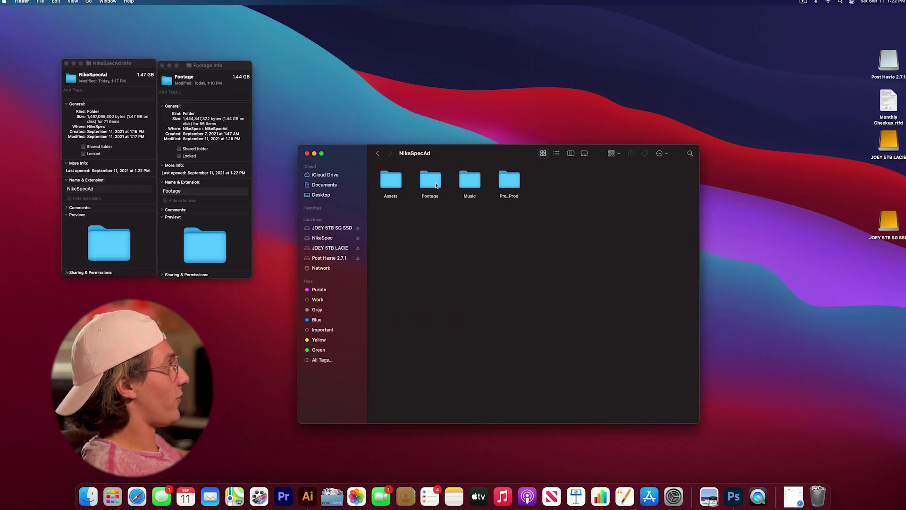
double_click(430, 181)
Open the Sony clips folder, scroll through the clips, and go back out.
double_click(430, 182)
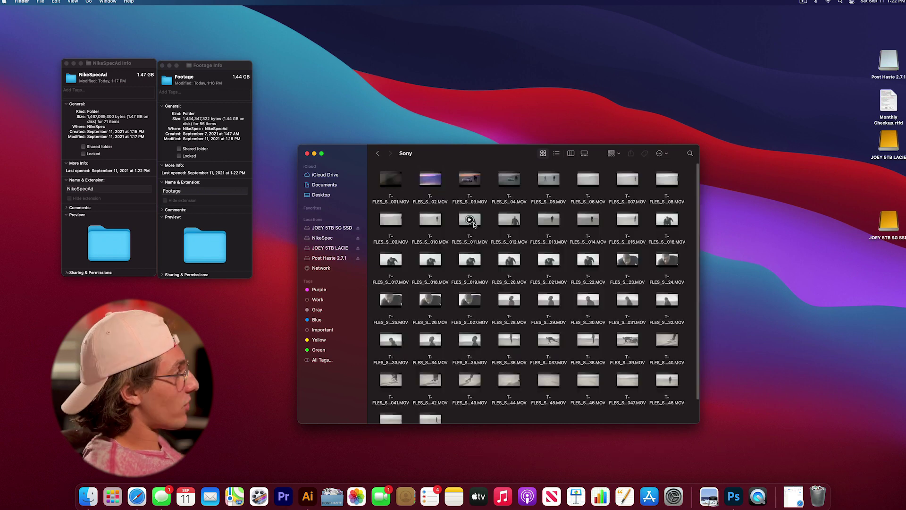
scroll(516, 286, "down", 2)
scroll(500, 276, "up", 2)
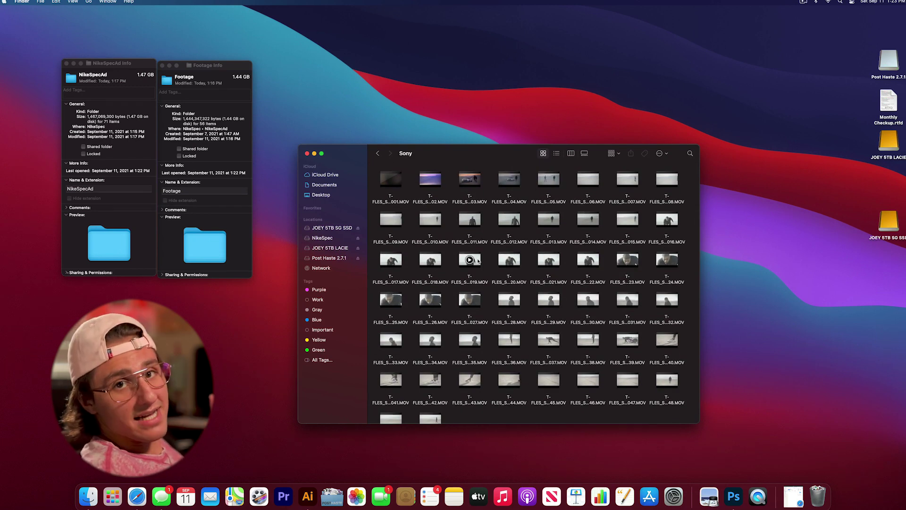
scroll(496, 264, "down", 2)
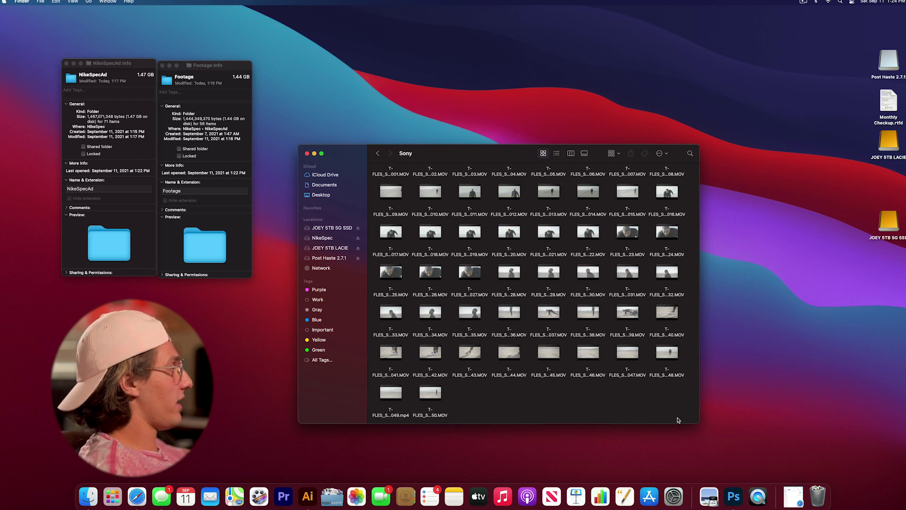
key("super+bracketleft")
key("super+bracketleft")
Open the Music folder and select all four audio tracks.
double_click(472, 171)
key("super+a")
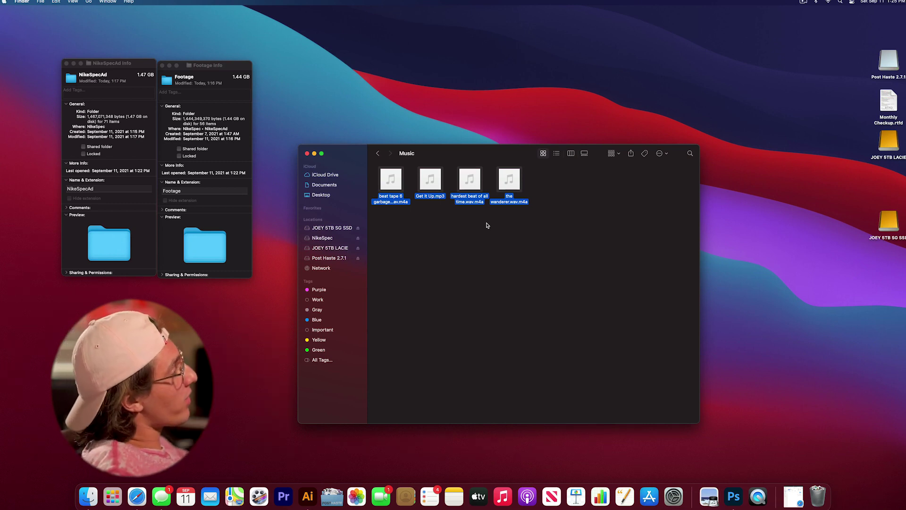
left_click(378, 153)
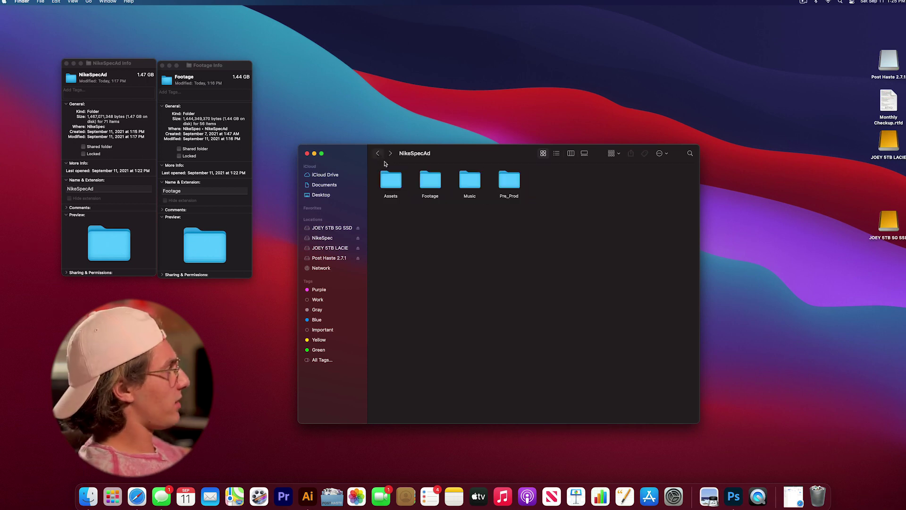
Open Pre_Prod and preview the NikeSpecAD.pdf script with Quick Look.
left_click(513, 185)
double_click(513, 185)
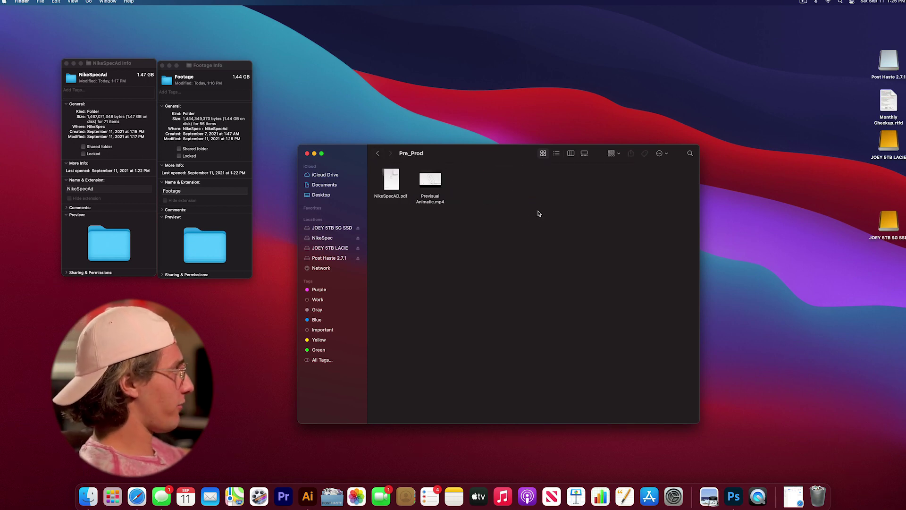
left_click(395, 178)
key("space")
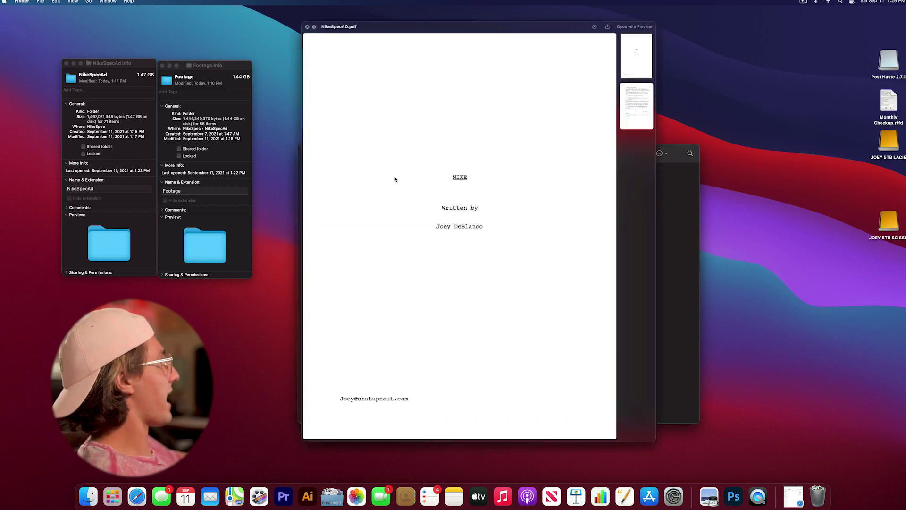
scroll(539, 212, "down", 10)
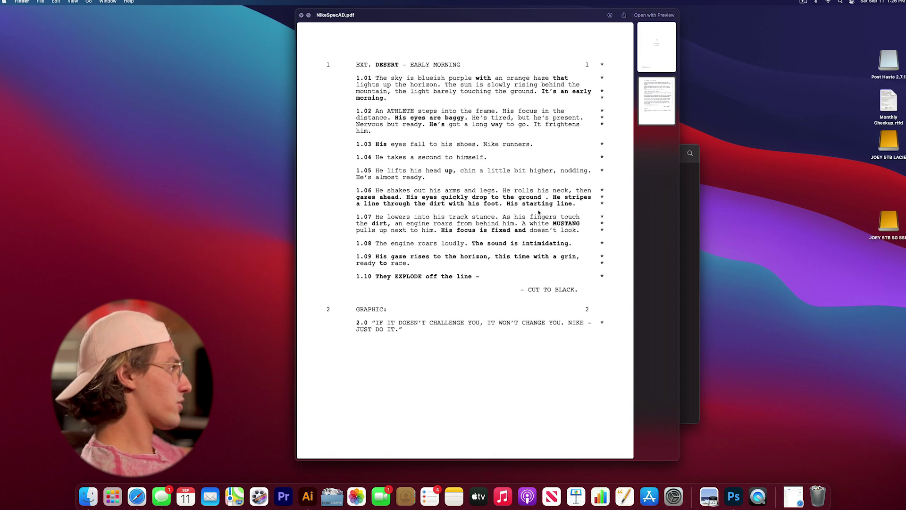
left_click(692, 259)
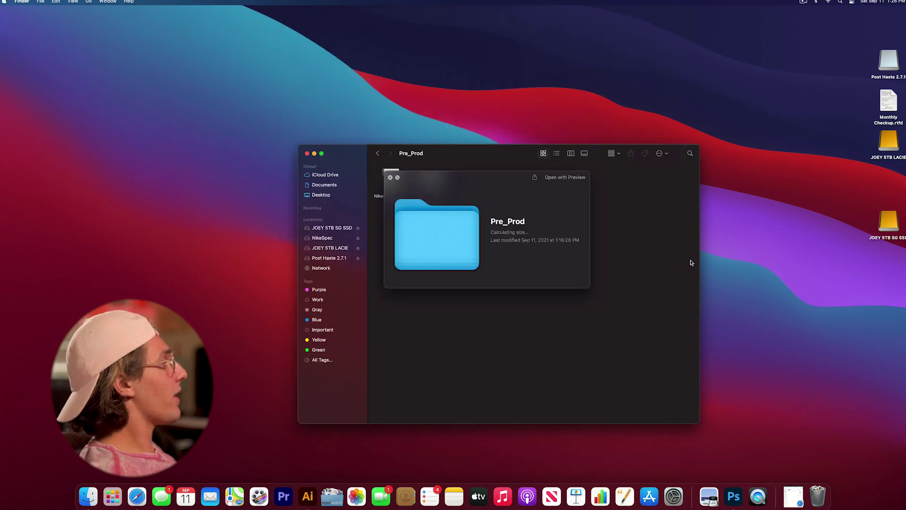
Preview the Previsual Animatic.mp4 video with Quick Look.
left_click(439, 183)
key("space")
key("space")
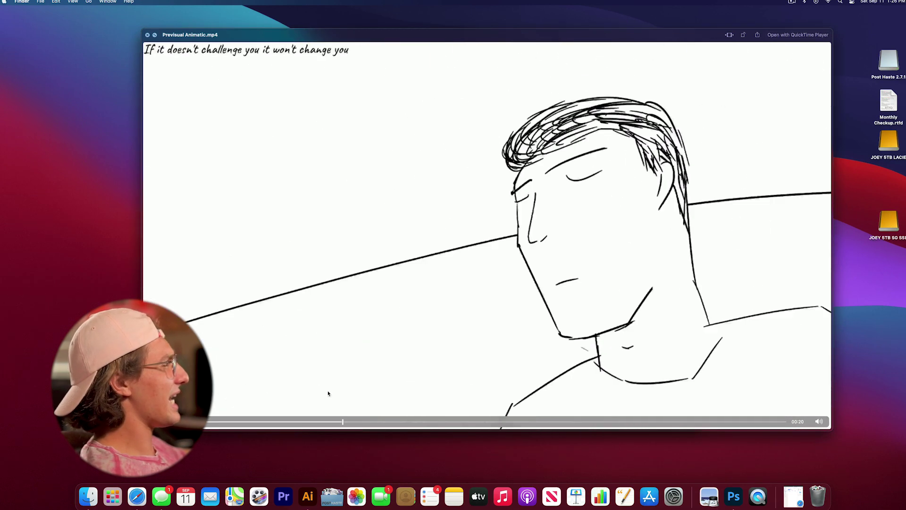
key("space")
left_click(422, 184)
key("space")
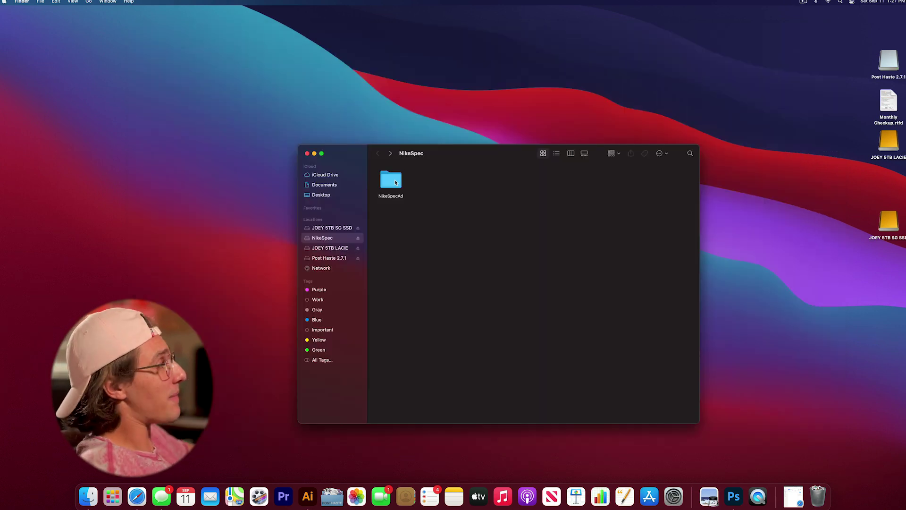
Open the NikeSpecAd folder on the NikeSpec drive and check its location with back navigation.
double_click(395, 182)
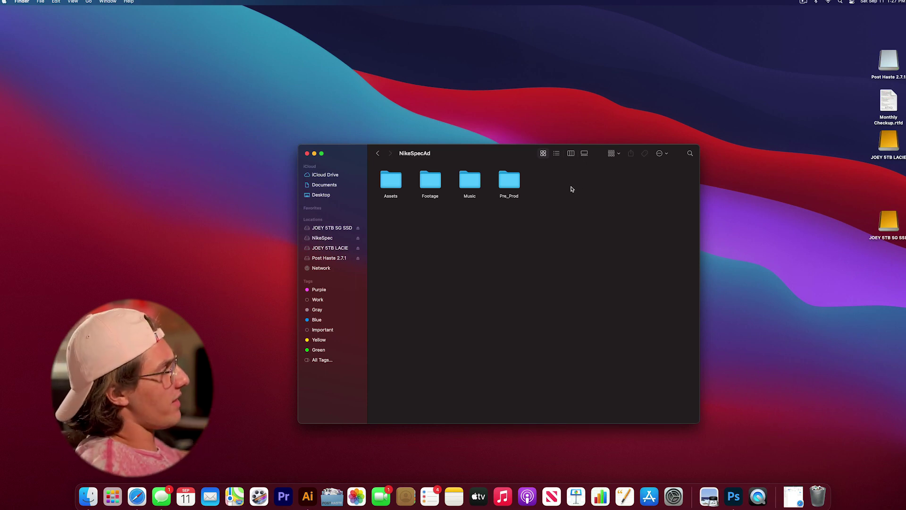
left_click_drag(530, 171, 520, 214)
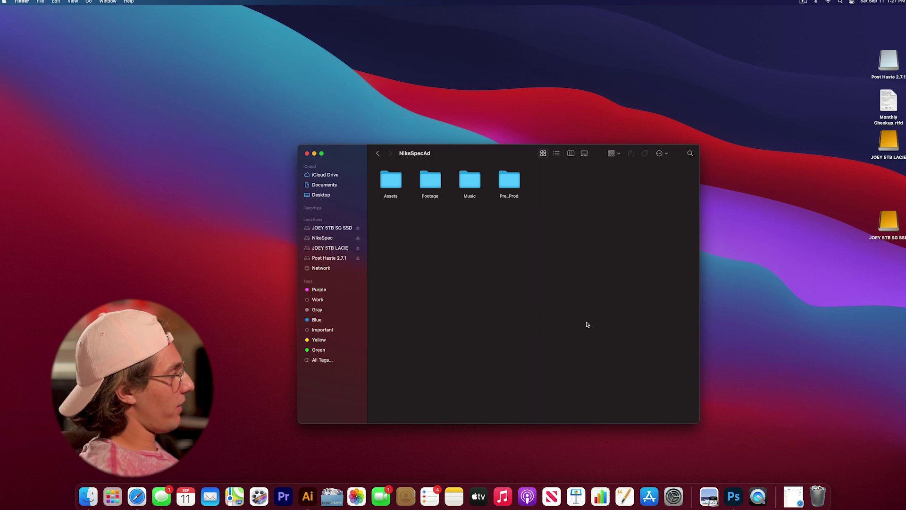
left_click(378, 152)
Back in NikeSpecAd, create a new folder named 'Project_Files'.
left_click(390, 153)
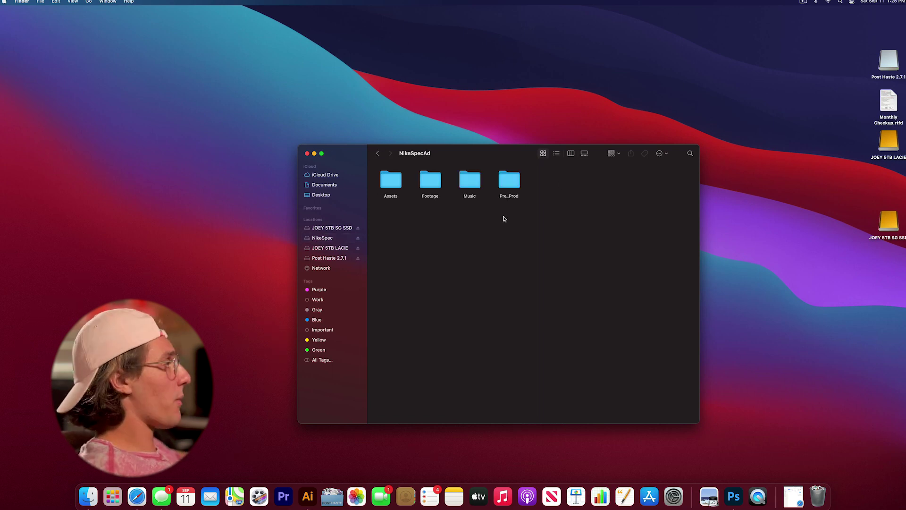
right_click(569, 185)
left_click(575, 187)
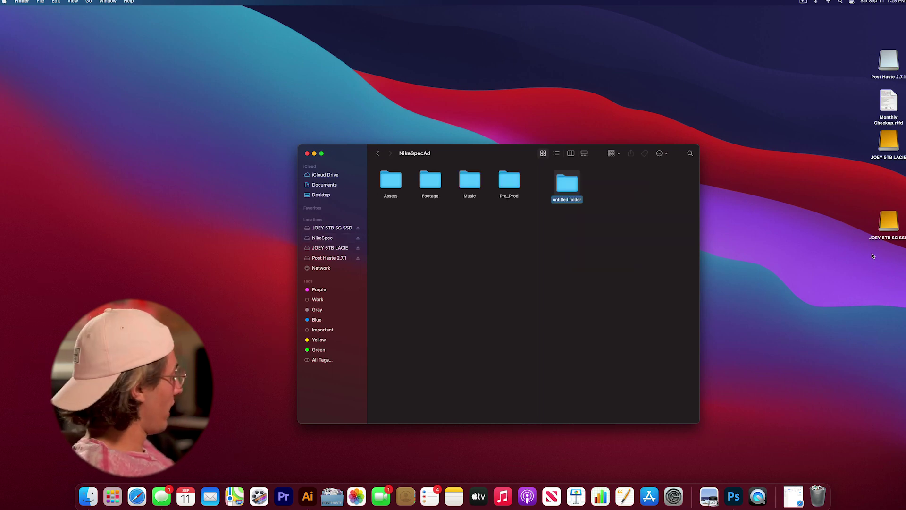
type("Project")
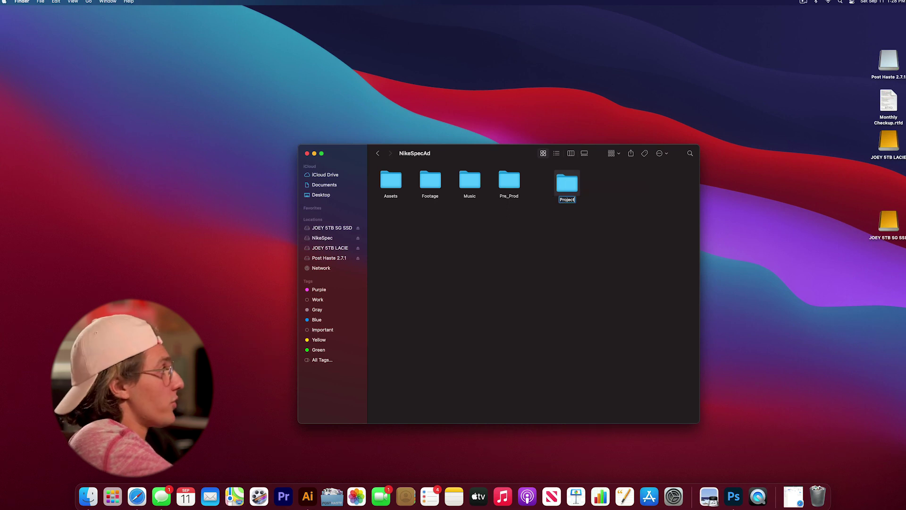
type("_Files")
key("Return")
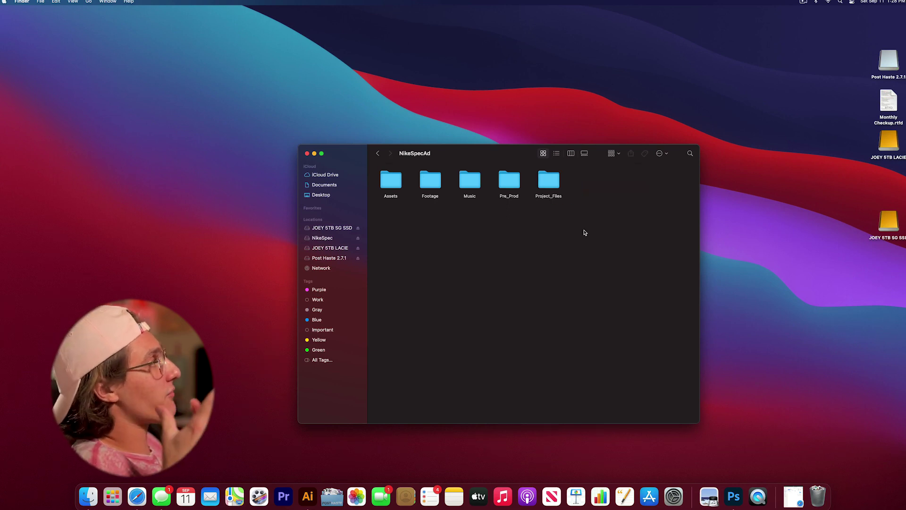
Inside Project_Files, create a subfolder named 'Premiere'.
double_click(549, 184)
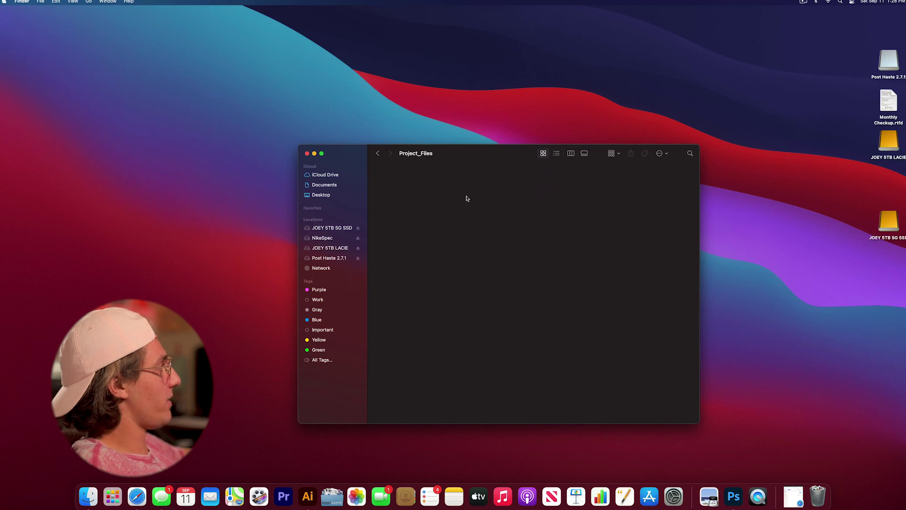
key("super+shift+n")
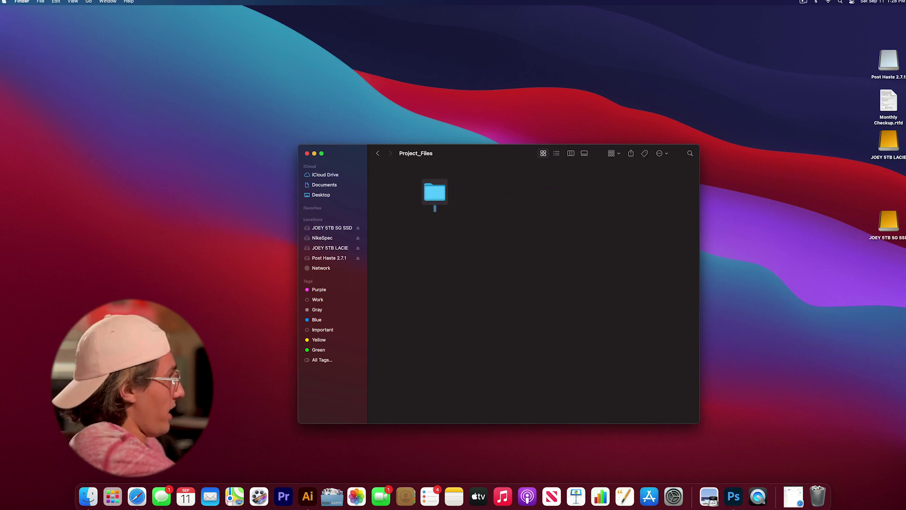
type("Premiere")
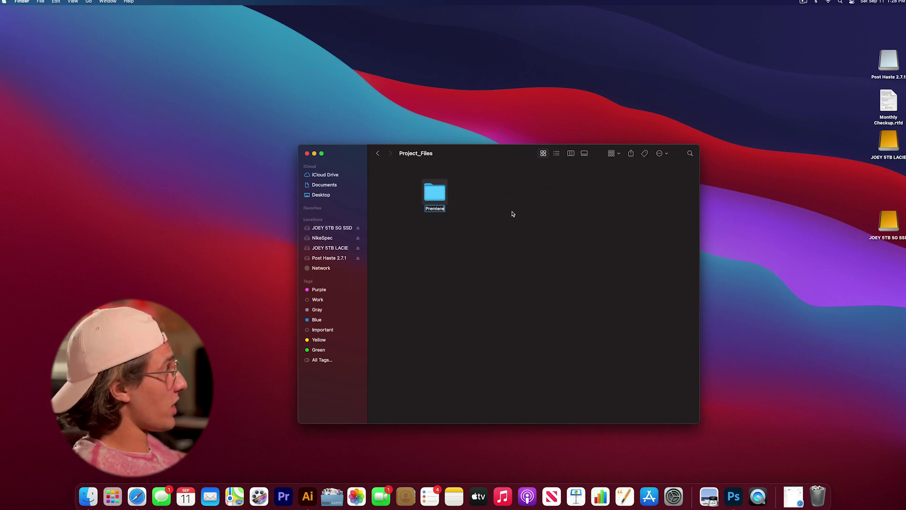
key("Return")
left_click(516, 241)
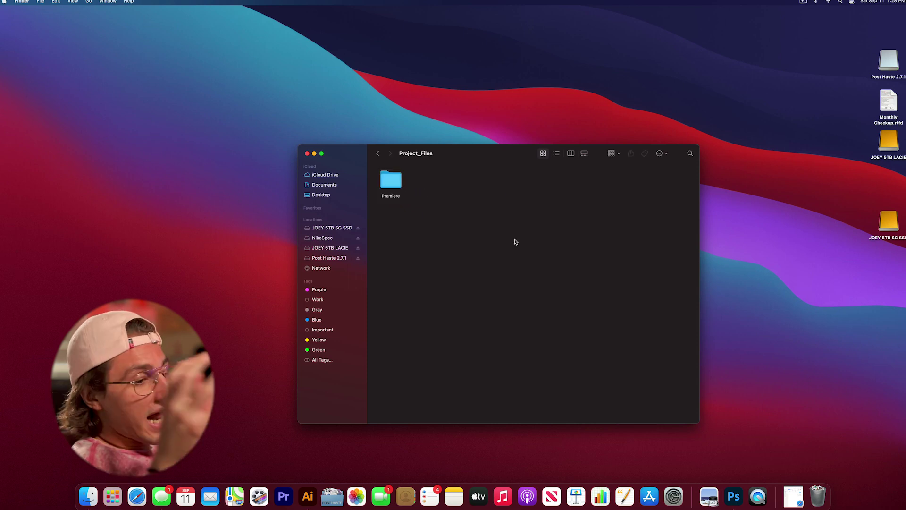